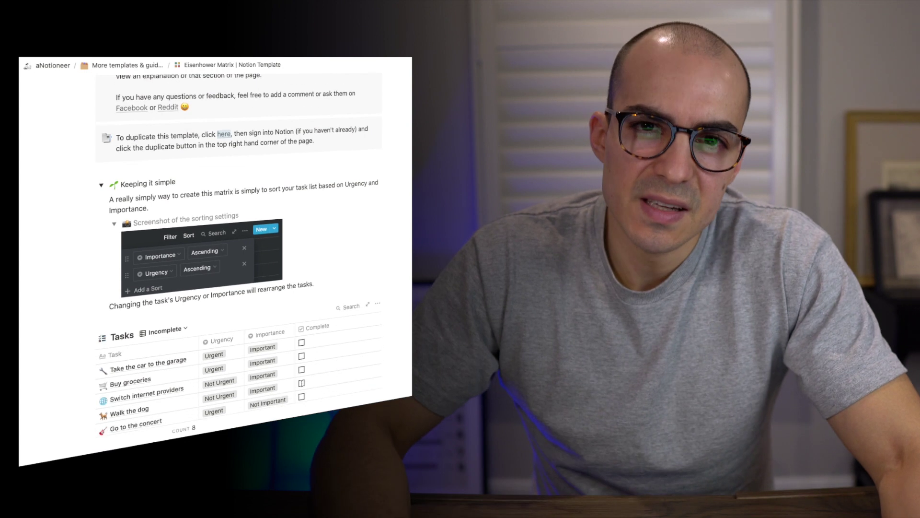
- Expand the 'Adding some Notion magic' section to reveal its explanation
{"action": "scroll", "coordinate": [302, 383], "scroll_direction": "down", "scroll_amount": 3}
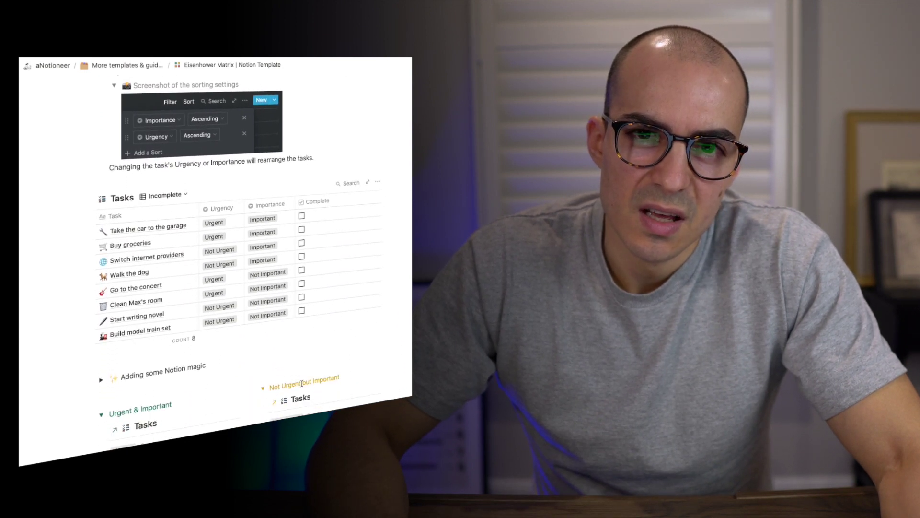
{"action": "scroll", "coordinate": [302, 383], "scroll_direction": "down", "scroll_amount": 2}
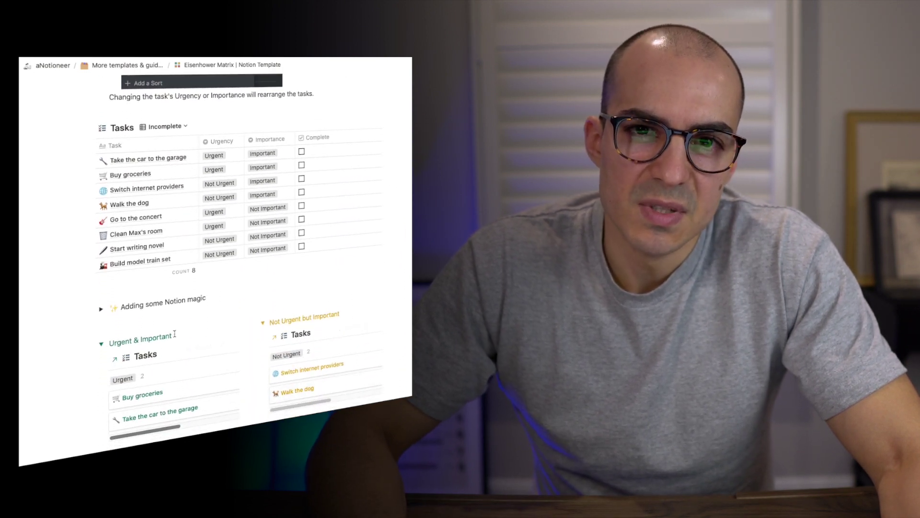
{"action": "left_click", "coordinate": [100, 308]}
{"action": "scroll", "coordinate": [101, 313], "scroll_direction": "down", "scroll_amount": 2}
{"action": "scroll", "coordinate": [101, 313], "scroll_direction": "down", "scroll_amount": 8}
{"action": "scroll", "coordinate": [101, 309], "scroll_direction": "down", "scroll_amount": 5}
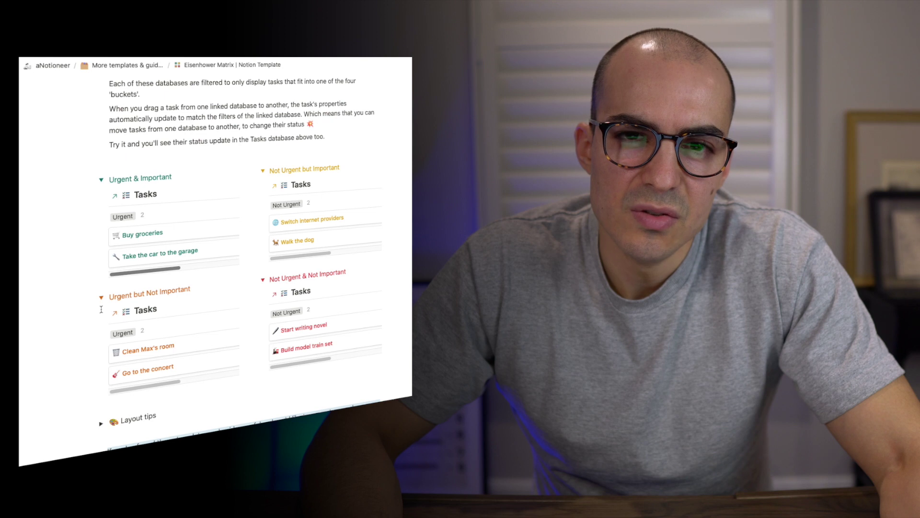
- Expand the 'Layout tips' section and review its screenshots
{"action": "scroll", "coordinate": [101, 310], "scroll_direction": "down", "scroll_amount": 4}
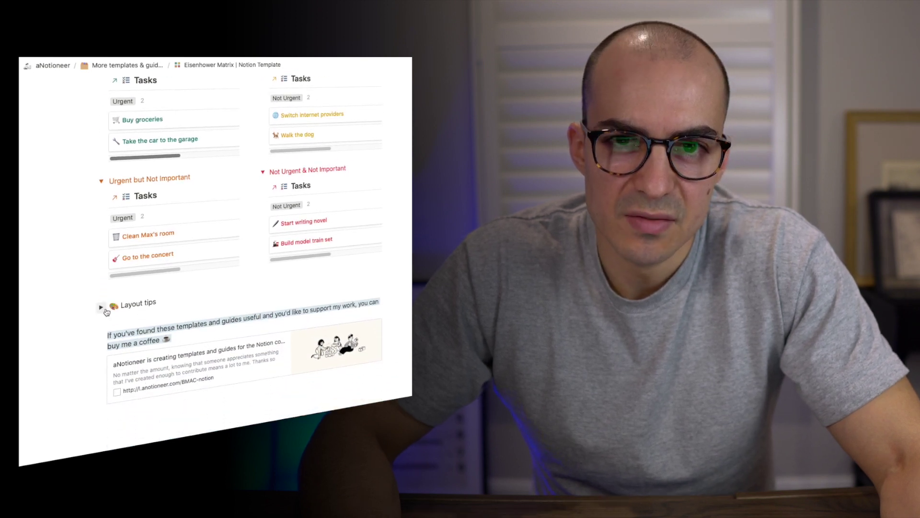
{"action": "left_click", "coordinate": [101, 308]}
{"action": "scroll", "coordinate": [85, 374], "scroll_direction": "down", "scroll_amount": 2}
{"action": "scroll", "coordinate": [84, 374], "scroll_direction": "down", "scroll_amount": 10}
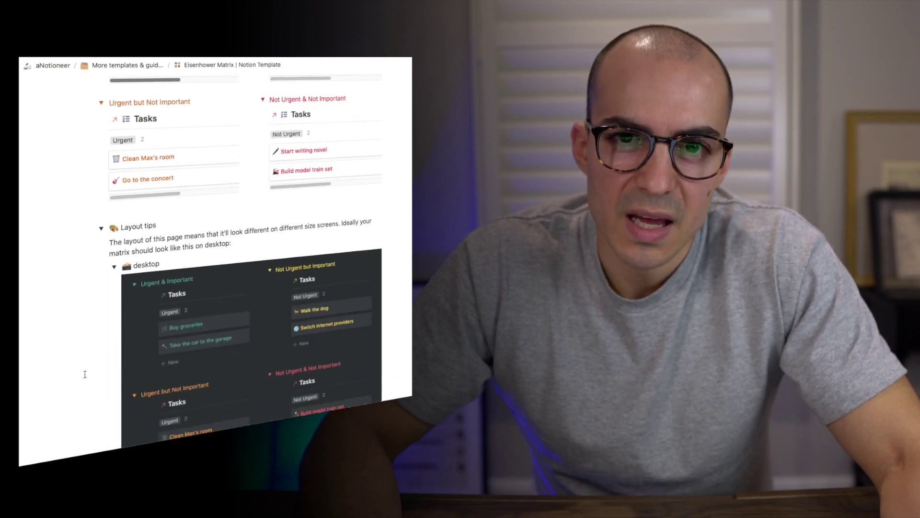
{"action": "scroll", "coordinate": [85, 374], "scroll_direction": "down", "scroll_amount": 9}
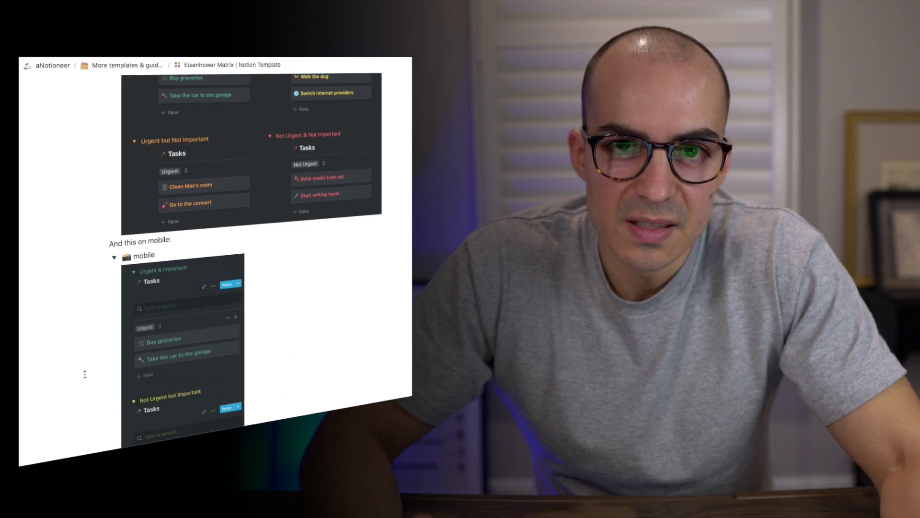
{"action": "scroll", "coordinate": [85, 373], "scroll_direction": "down", "scroll_amount": 9}
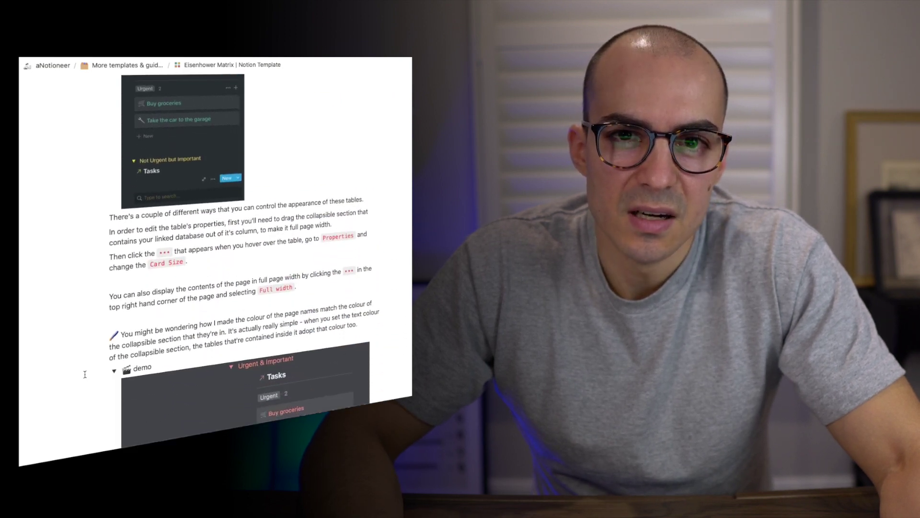
{"action": "scroll", "coordinate": [85, 374], "scroll_direction": "down", "scroll_amount": 5}
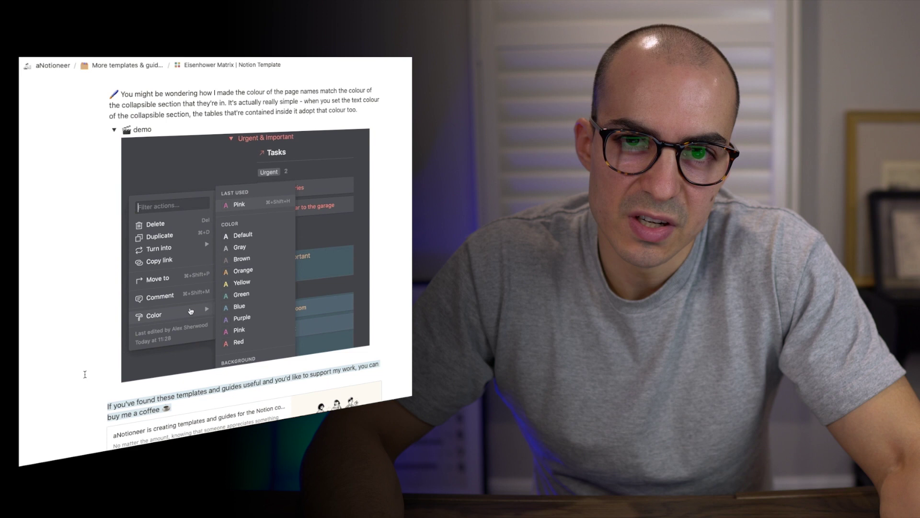
{"action": "scroll", "coordinate": [85, 374], "scroll_direction": "down", "scroll_amount": 2}
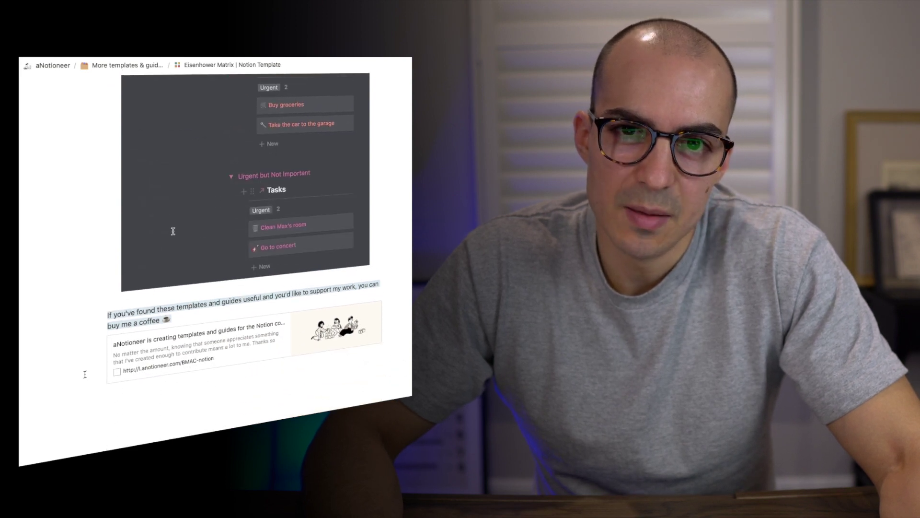
{"action": "scroll", "coordinate": [85, 374], "scroll_direction": "up", "scroll_amount": 20}
{"action": "scroll", "coordinate": [84, 374], "scroll_direction": "up", "scroll_amount": 20}
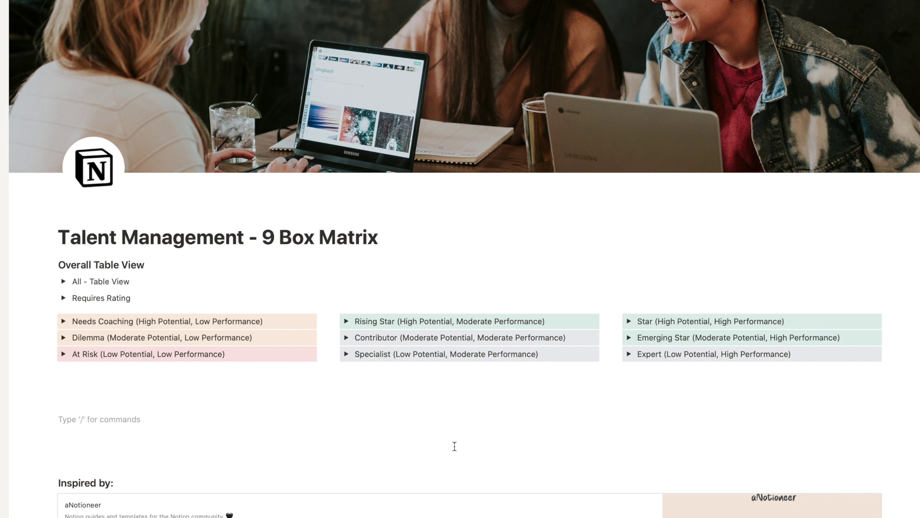
- Preview and collapse the All - Table View, then expand the Requires Rating board of 20 employees
{"action": "scroll", "coordinate": [415, 401], "scroll_direction": "down", "scroll_amount": 1}
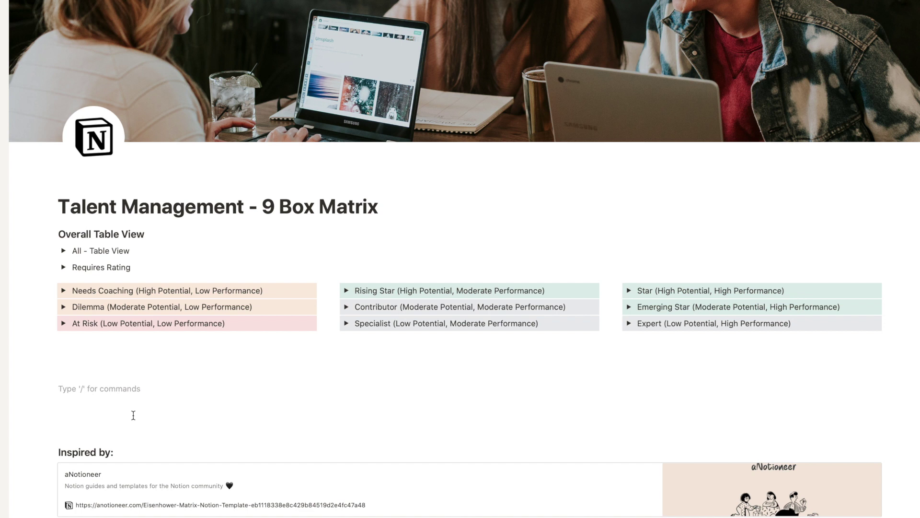
{"action": "left_click", "coordinate": [63, 250]}
{"action": "scroll", "coordinate": [143, 249], "scroll_direction": "down", "scroll_amount": 3}
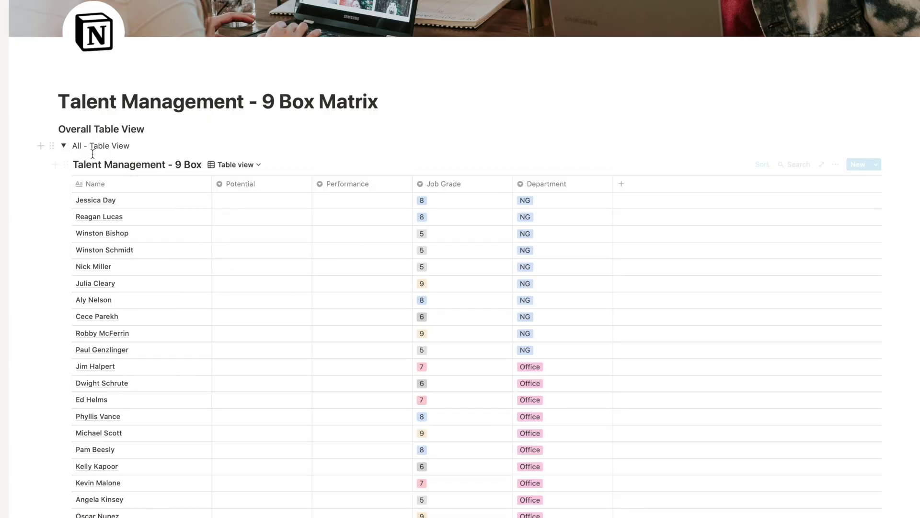
{"action": "left_click", "coordinate": [63, 146]}
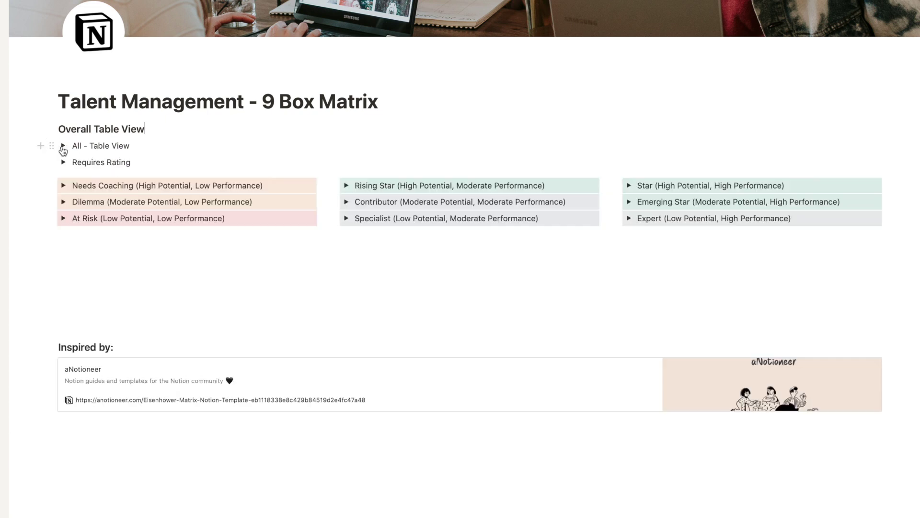
{"action": "left_click", "coordinate": [64, 162]}
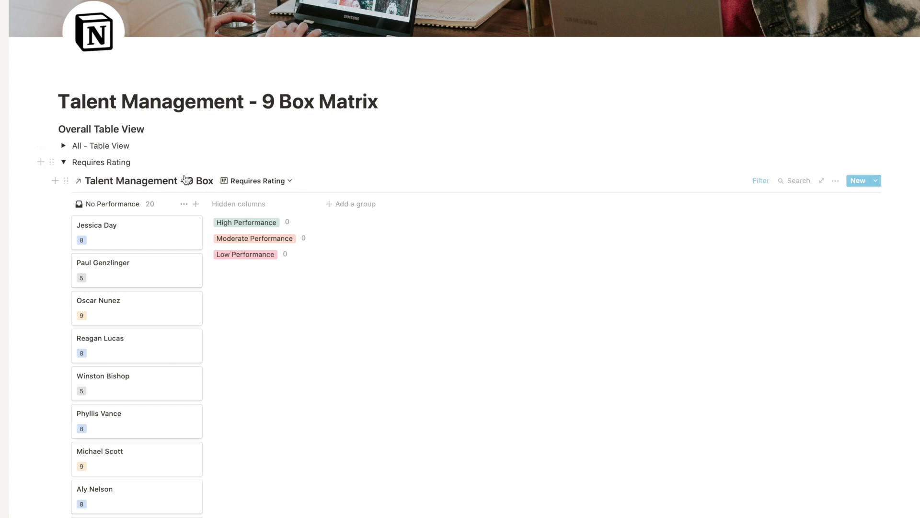
{"action": "left_click", "coordinate": [766, 182]}
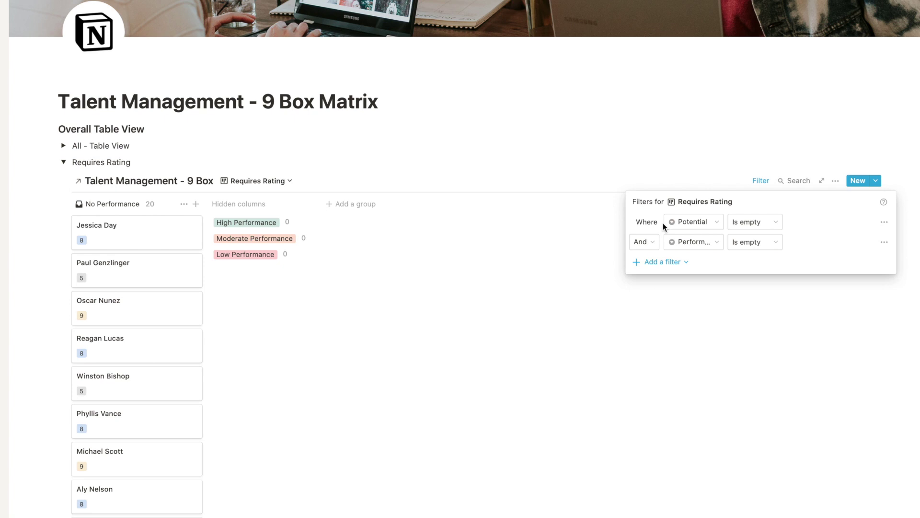
{"action": "scroll", "coordinate": [537, 305], "scroll_direction": "down", "scroll_amount": 15}
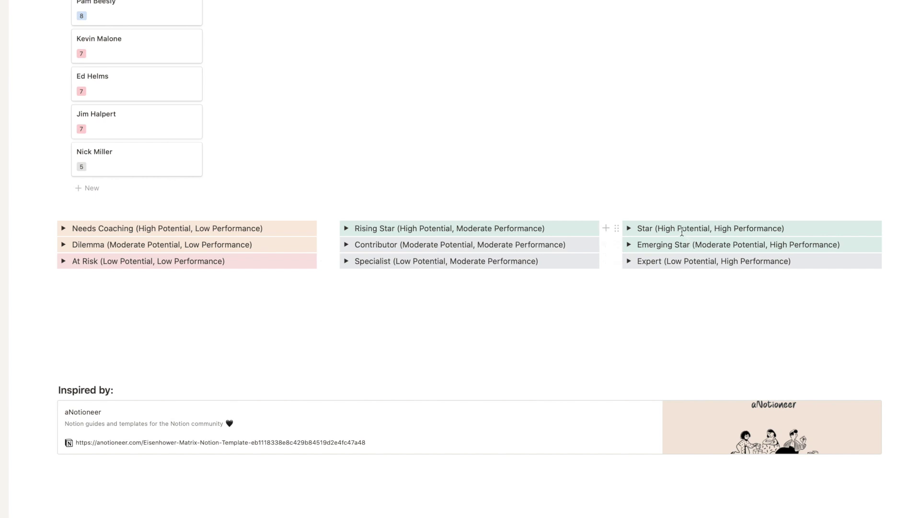
- Select all nine quadrant toggles and expand them with Ctrl+Alt+T
{"action": "left_click", "coordinate": [83, 296]}
{"action": "left_click", "coordinate": [849, 303]}
{"action": "left_click_drag", "start_coordinate": [849, 303], "coordinate": [104, 222]}
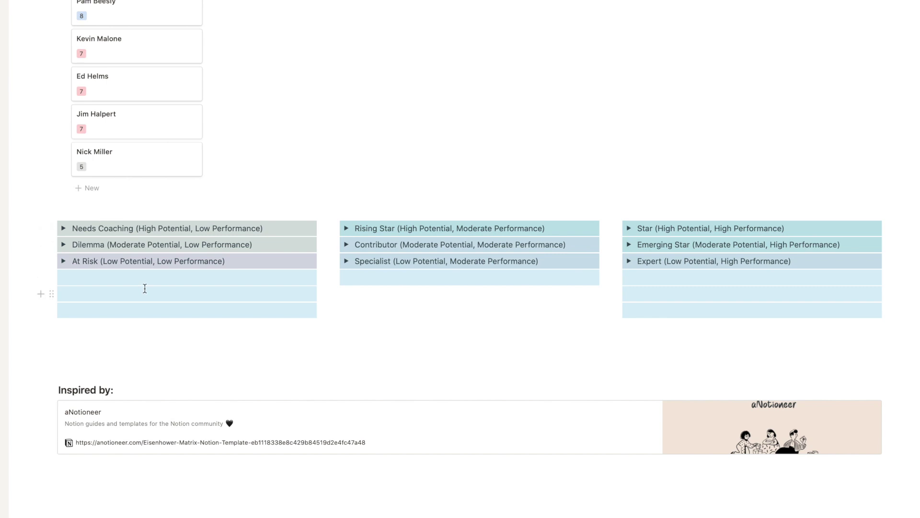
{"action": "key", "text": "ctrl+alt+t"}
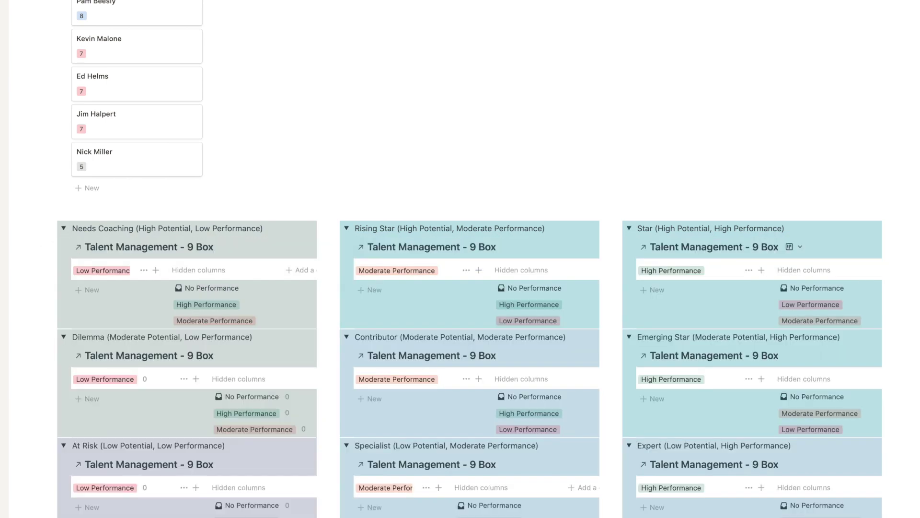
- Collapse and re-expand all nine toggles, then deselect them to show their colours
{"action": "scroll", "coordinate": [474, 220], "scroll_direction": "down", "scroll_amount": 1}
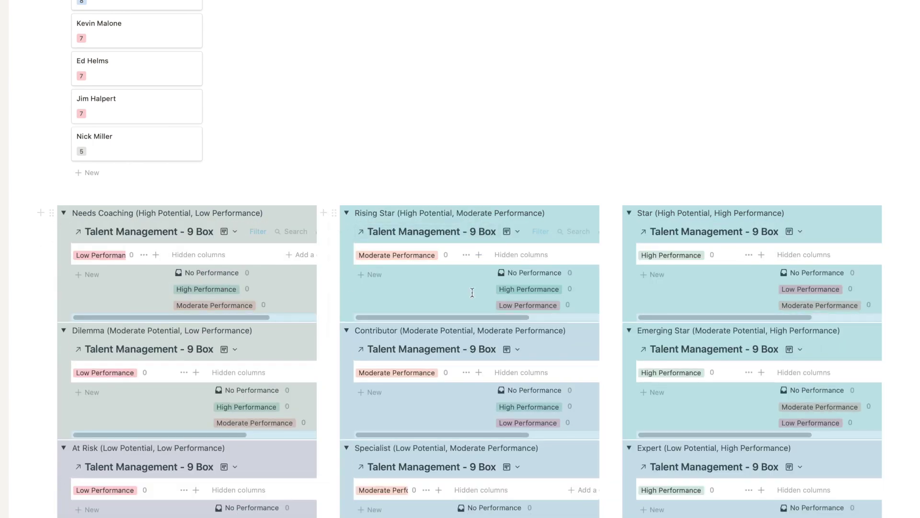
{"action": "scroll", "coordinate": [335, 325], "scroll_direction": "down", "scroll_amount": 5}
{"action": "scroll", "coordinate": [576, 305], "scroll_direction": "up", "scroll_amount": 4}
{"action": "scroll", "coordinate": [579, 293], "scroll_direction": "down", "scroll_amount": 1}
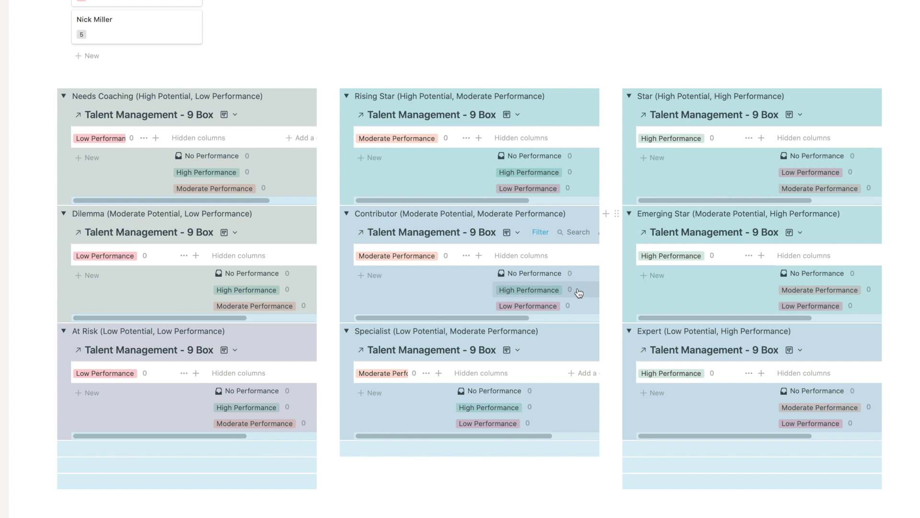
{"action": "key", "text": "ctrl+alt+t"}
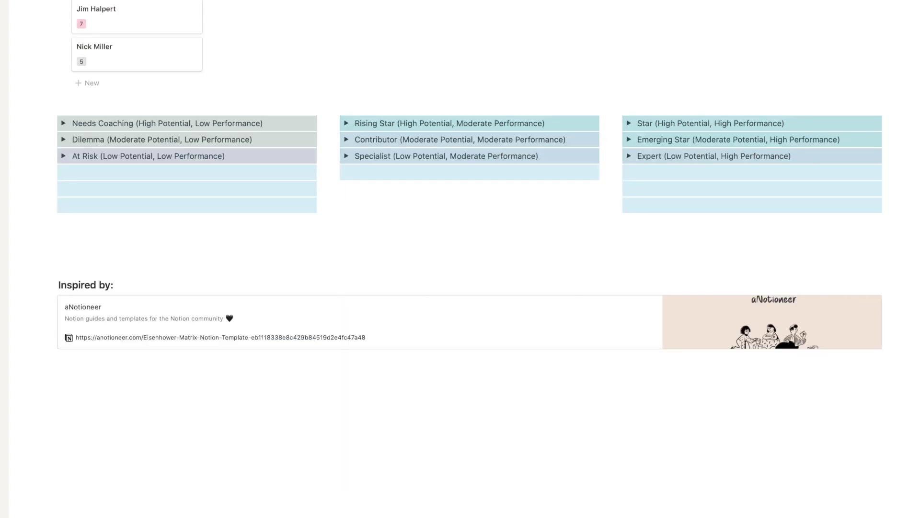
{"action": "key", "text": "ctrl+alt+t"}
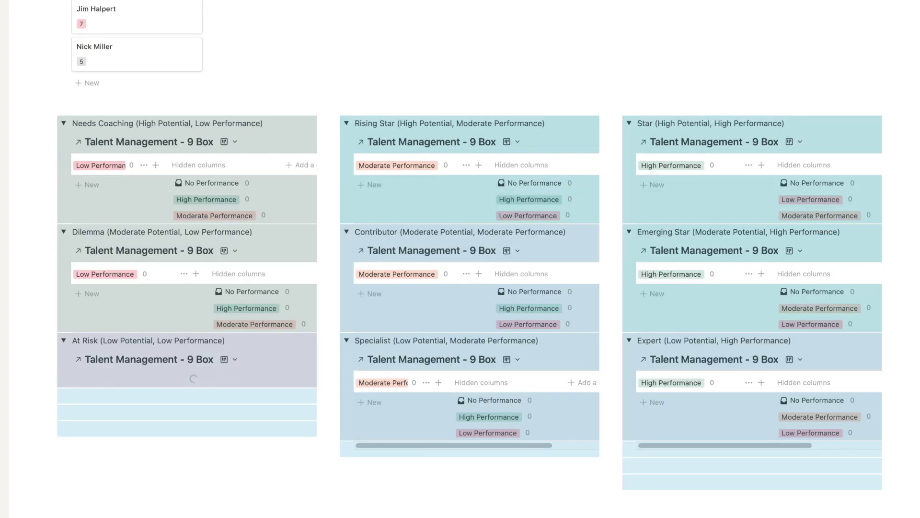
{"action": "key", "text": "Up"}
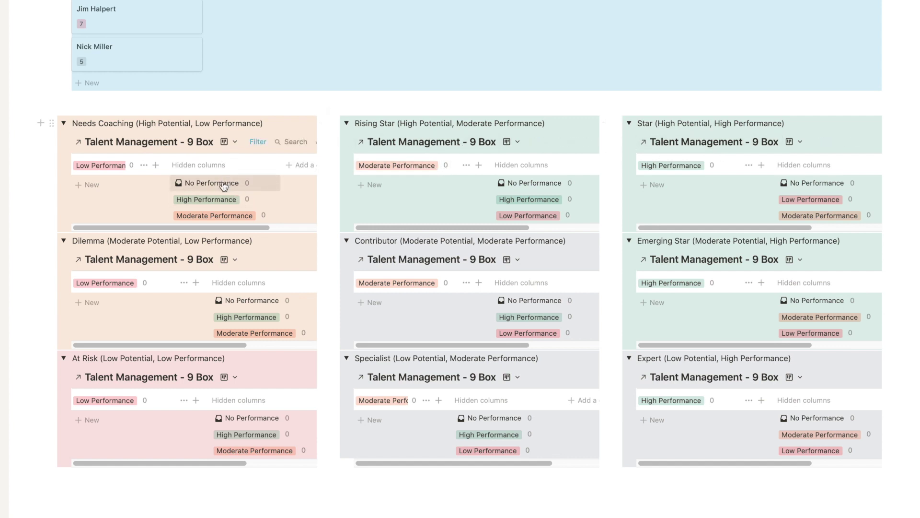
{"action": "left_click", "coordinate": [147, 96]}
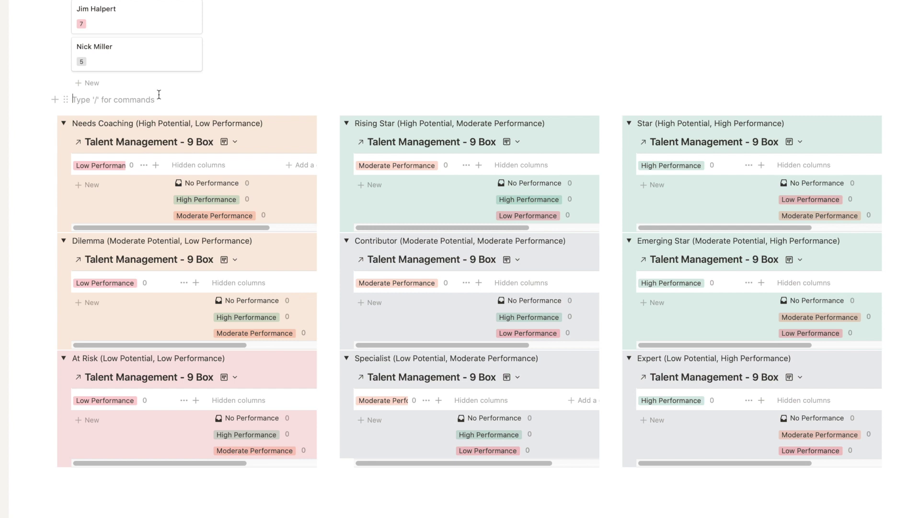
{"action": "left_click_drag", "start_coordinate": [154, 57], "coordinate": [129, 181]}
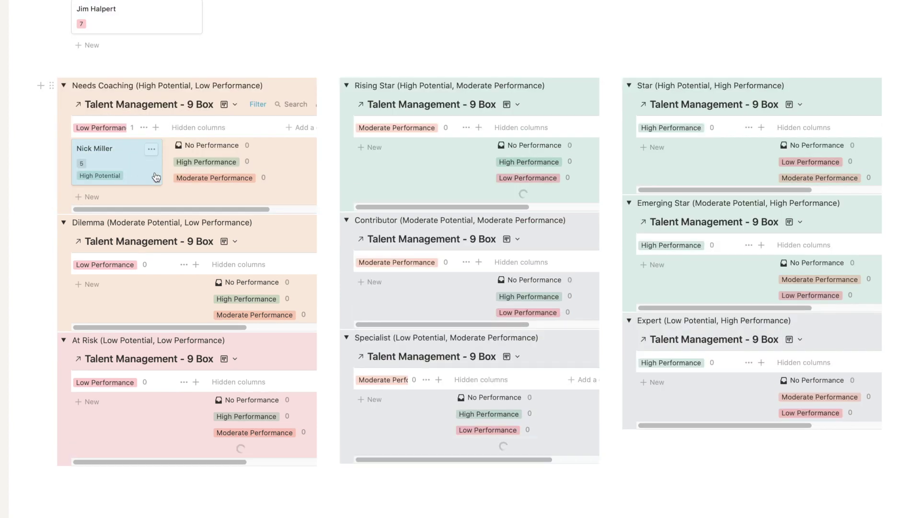
{"action": "left_click", "coordinate": [259, 106]}
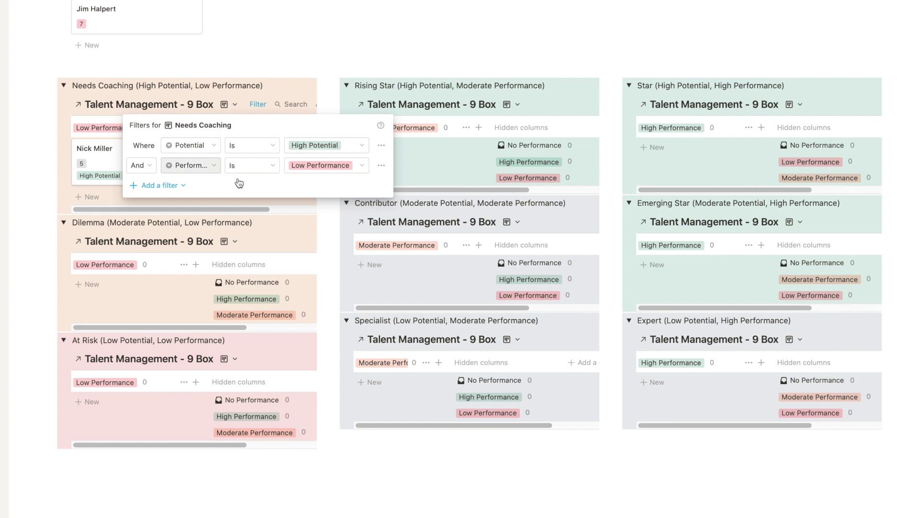
{"action": "left_click", "coordinate": [353, 28]}
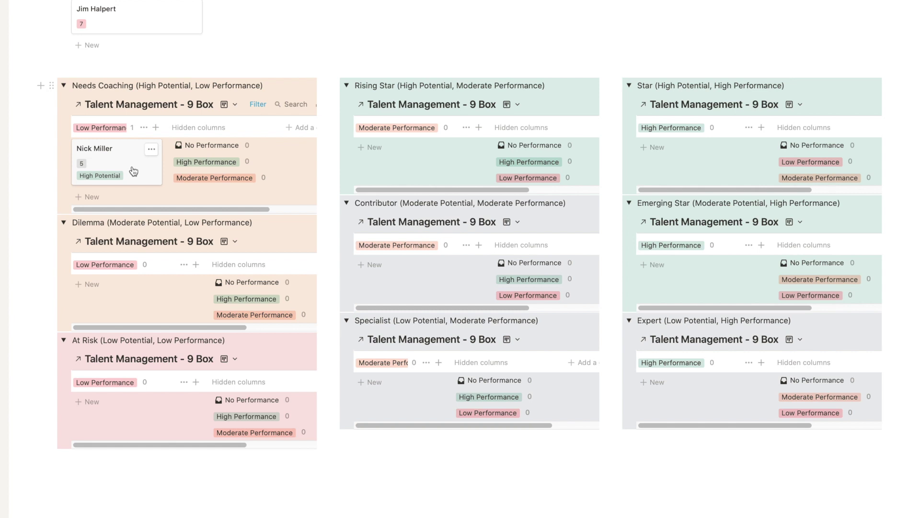
{"action": "scroll", "coordinate": [134, 171], "scroll_direction": "up", "scroll_amount": 15}
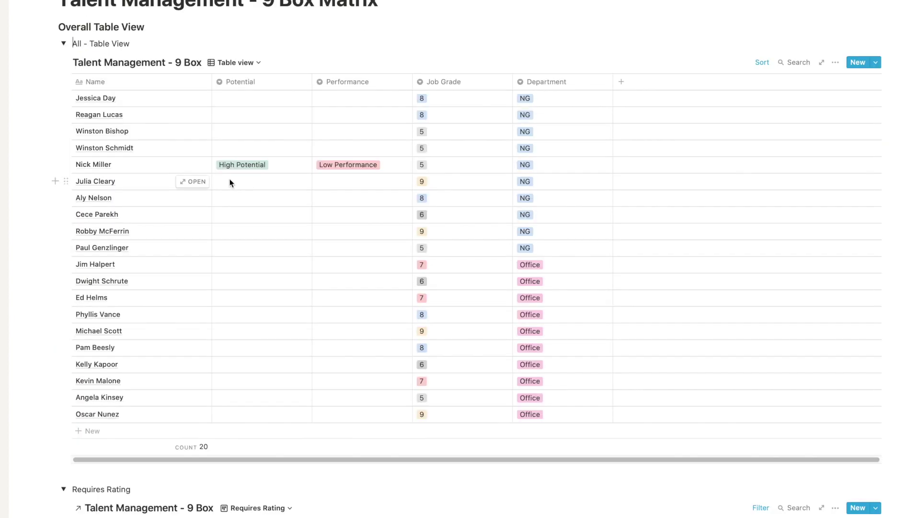
- Collapse the All - Table View table
{"action": "left_click", "coordinate": [63, 45]}
{"action": "left_click", "coordinate": [63, 45]}
{"action": "scroll", "coordinate": [115, 165], "scroll_direction": "down", "scroll_amount": 10}
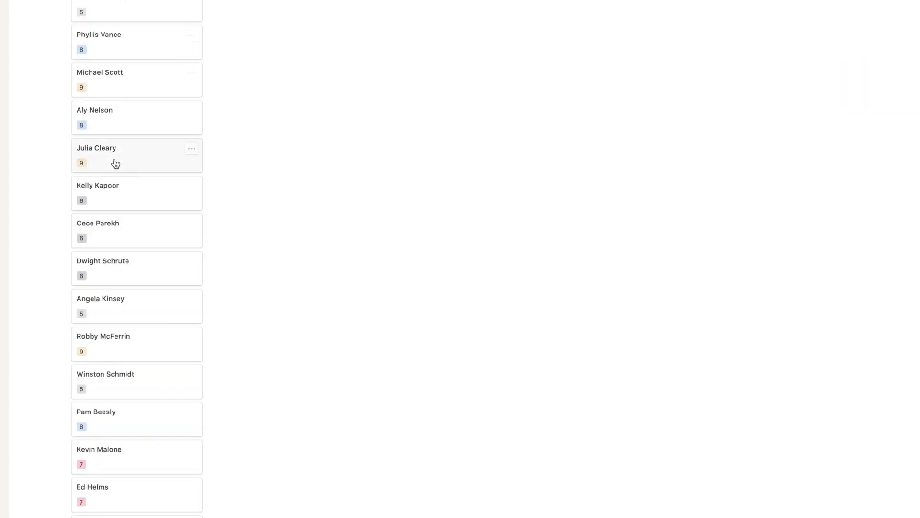
{"action": "scroll", "coordinate": [117, 165], "scroll_direction": "down", "scroll_amount": 3}
- Place Jim Halpert in Rising Star, Ed Helms in Star, Kevin Malone in Dilemma, Jessica Day in At Risk
{"action": "left_click_drag", "start_coordinate": [129, 148], "coordinate": [408, 286]}
{"action": "left_click_drag", "start_coordinate": [94, 122], "coordinate": [696, 235]}
{"action": "left_click_drag", "start_coordinate": [117, 88], "coordinate": [123, 349]}
{"action": "left_click_drag", "start_coordinate": [126, 40], "coordinate": [391, 305]}
{"action": "scroll", "coordinate": [312, 234], "scroll_direction": "up", "scroll_amount": 15}
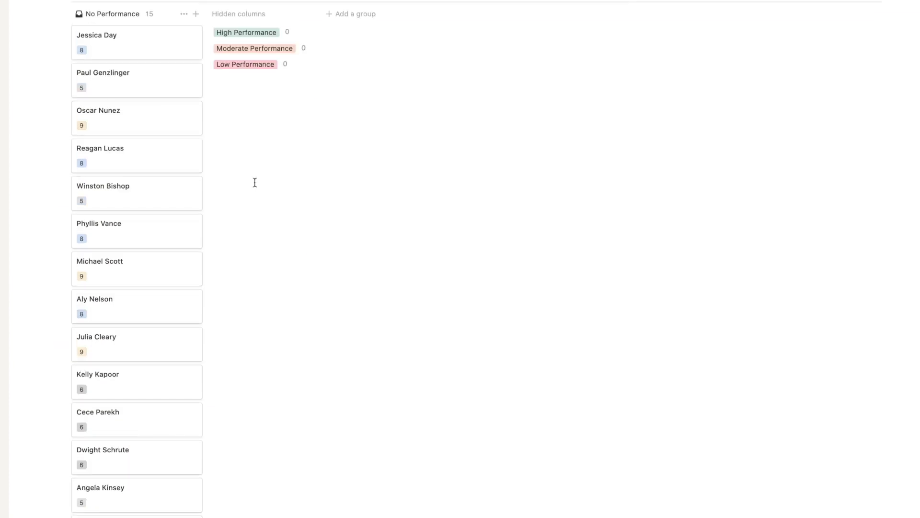
{"action": "left_click_drag", "start_coordinate": [101, 40], "coordinate": [239, 328]}
{"action": "scroll", "coordinate": [123, 304], "scroll_direction": "up", "scroll_amount": 3}
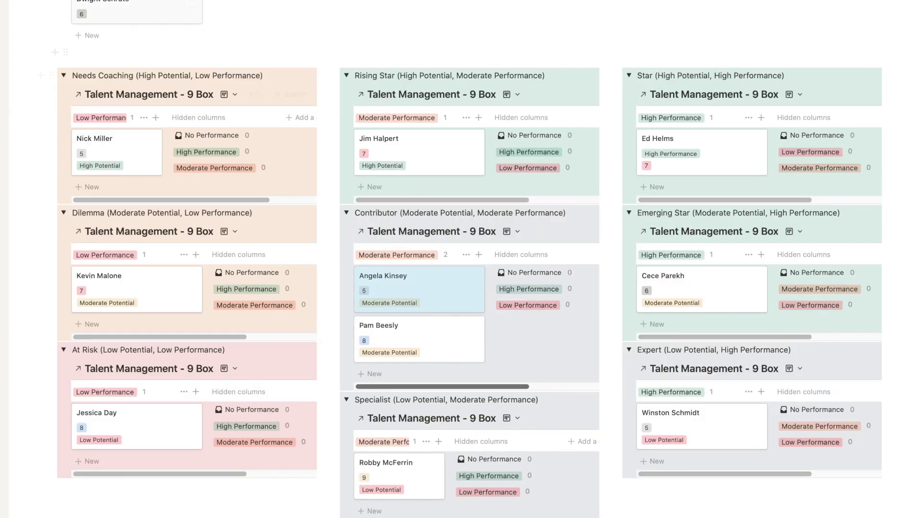
- Add Dwight Schrute and Kelly Kapoor to the Contributor board, bringing it to four employees
{"action": "left_click_drag", "start_coordinate": [181, 55], "coordinate": [400, 343]}
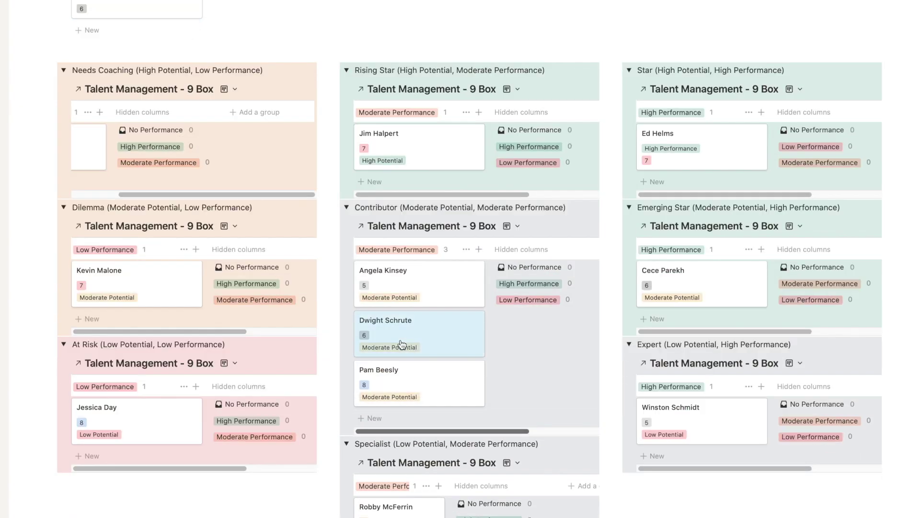
{"action": "scroll", "coordinate": [164, 10], "scroll_direction": "up", "scroll_amount": 1}
{"action": "left_click_drag", "start_coordinate": [146, 14], "coordinate": [403, 338]}
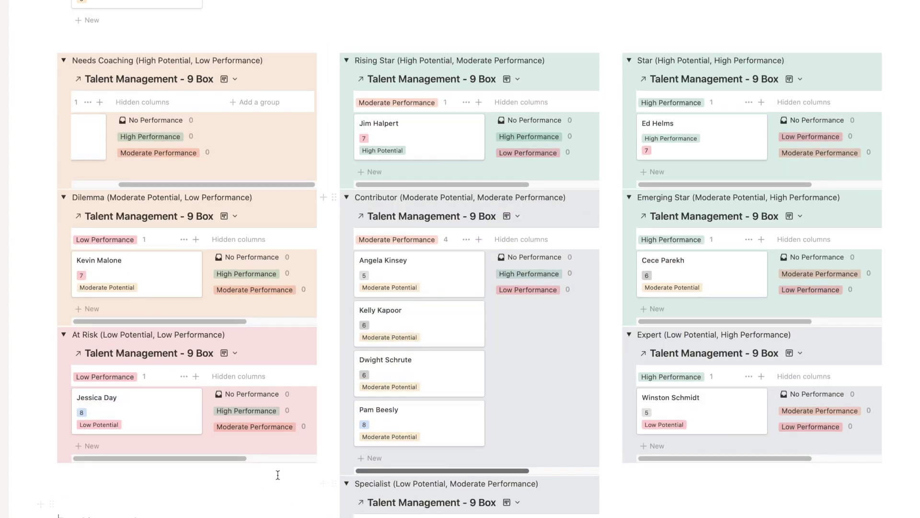
{"action": "left_click", "coordinate": [241, 493]}
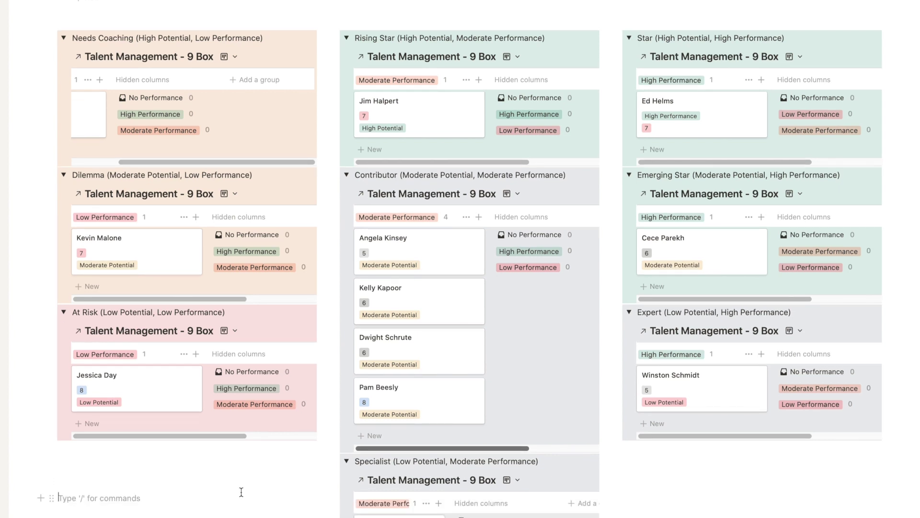